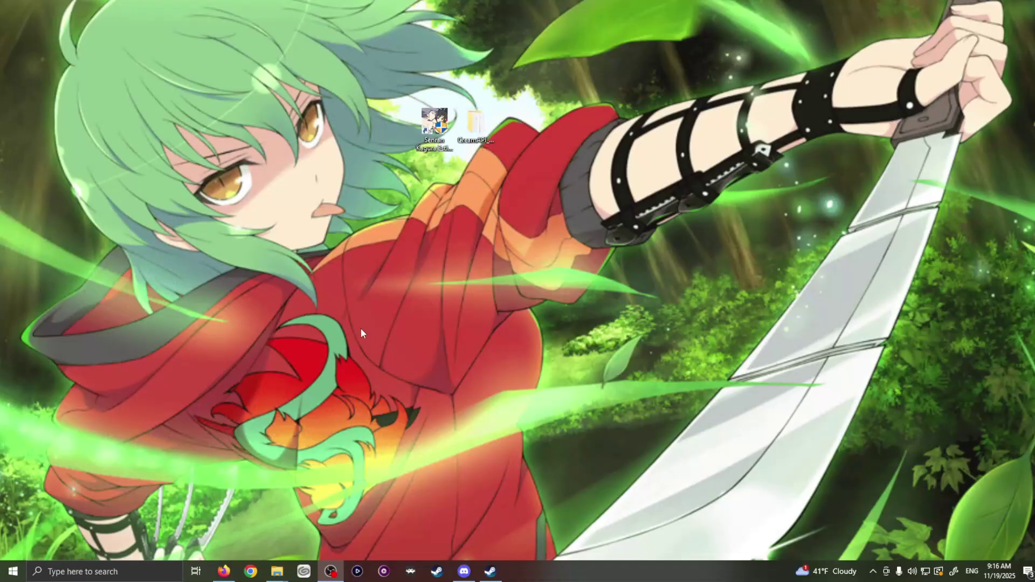
In Firefox, find the ubden/CreamApi-CreamInstaller GitHub repository, view the assets of its v2025 b1 release, and minimize the browser.
click(224, 572)
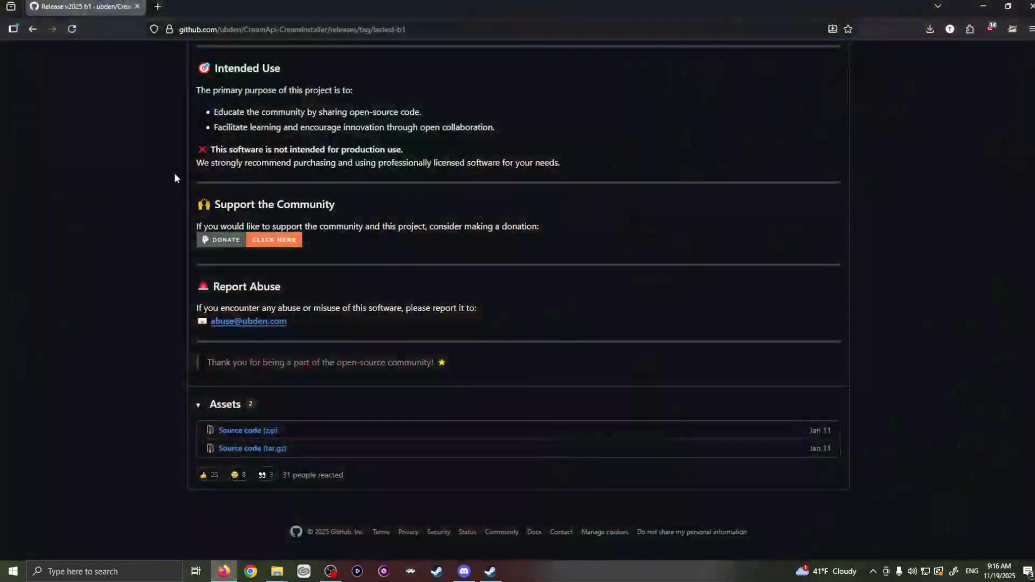
click(34, 30)
click(33, 29)
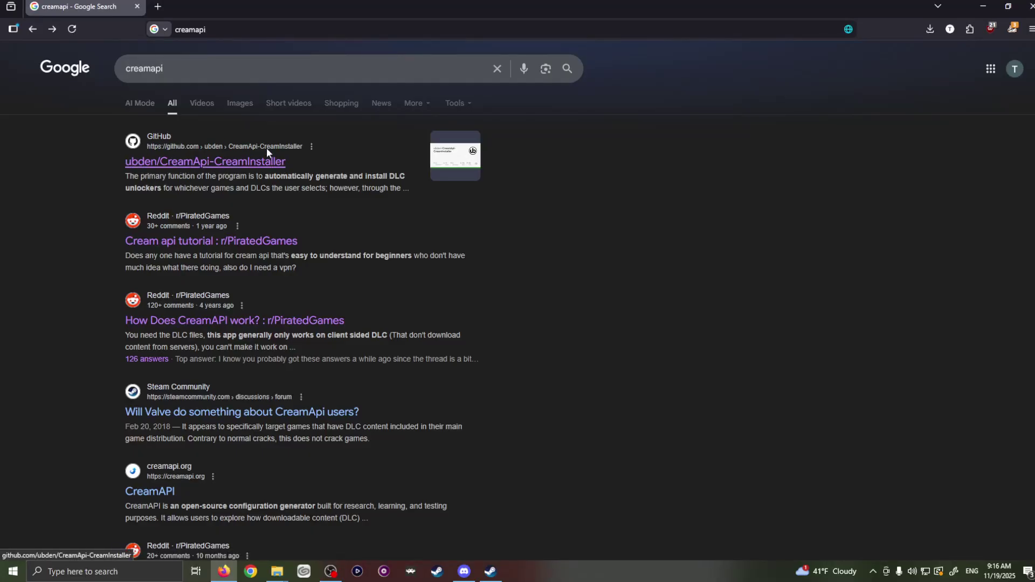
click(209, 165)
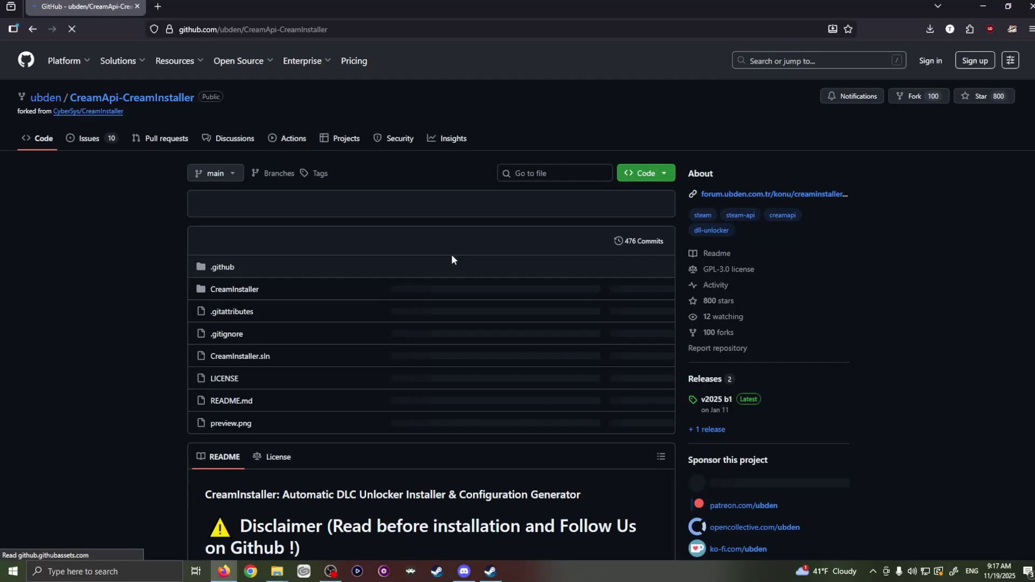
click(712, 399)
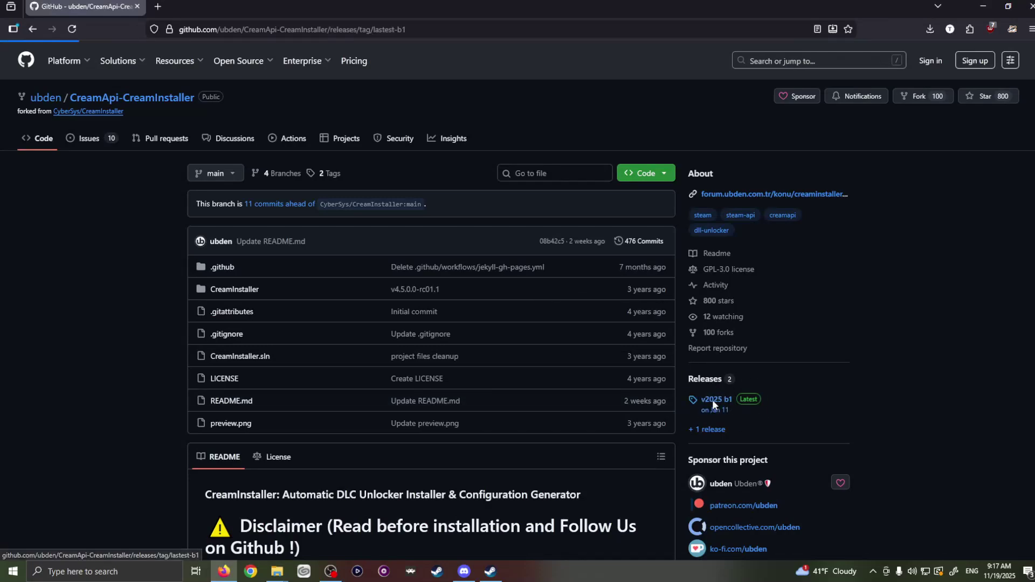
scroll(132, 278, down, 1)
scroll(128, 274, down, 8)
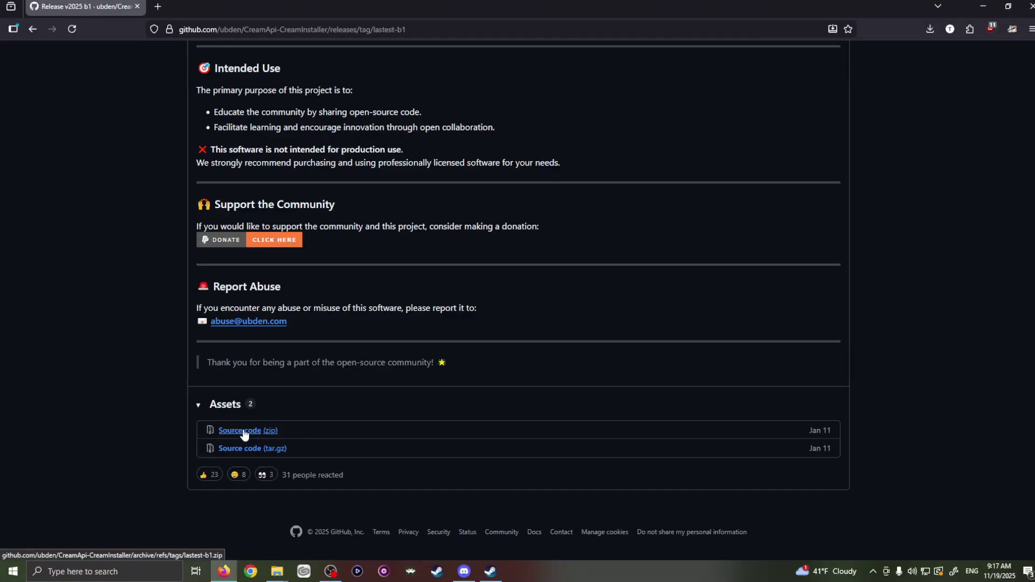
click(982, 6)
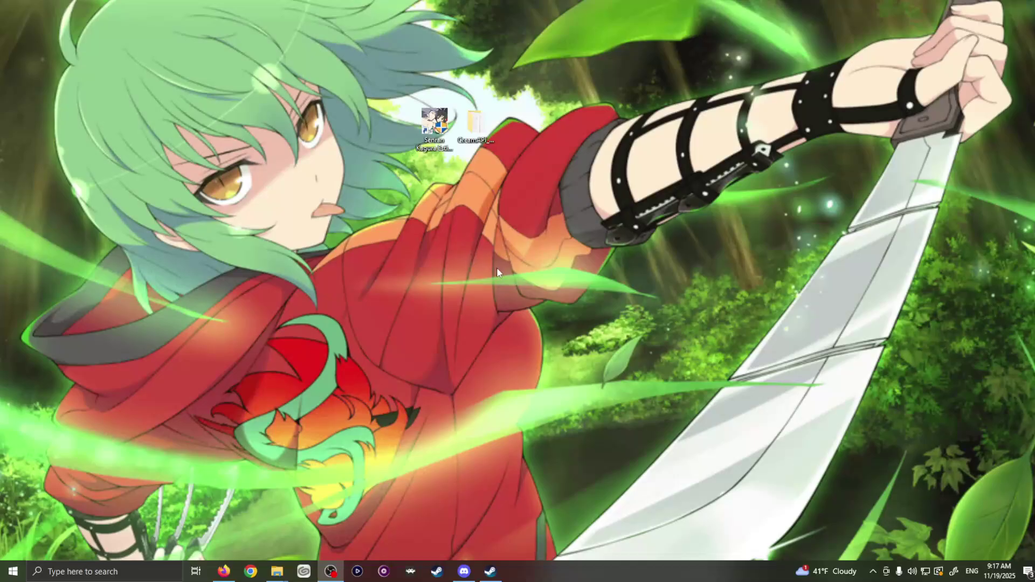
In File Explorer, inspect the separate non-Steam copy of the Senran Kagura Estival Versus folder and its GameData subfolder.
mouse_move(277, 571)
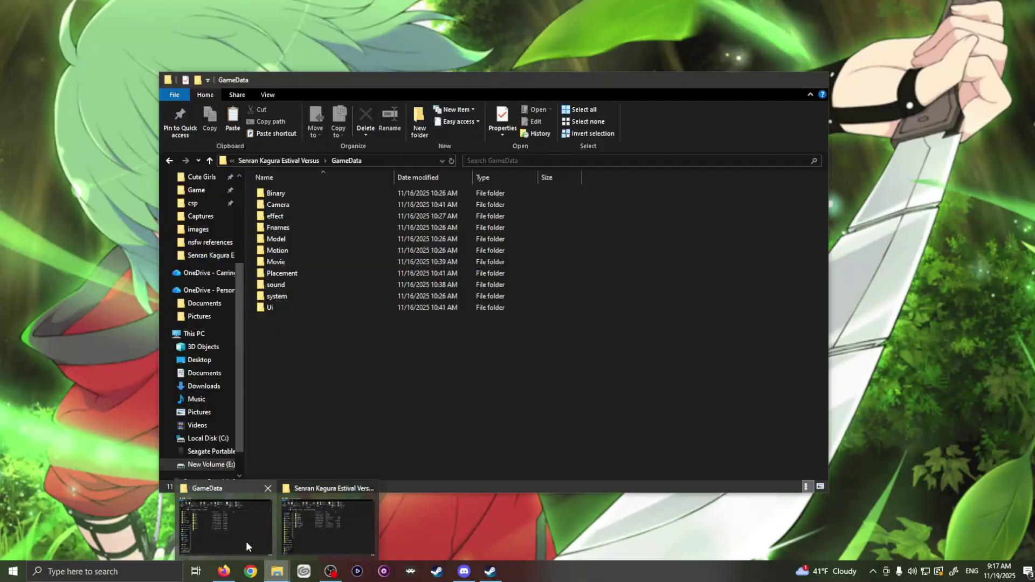
click(246, 541)
click(280, 160)
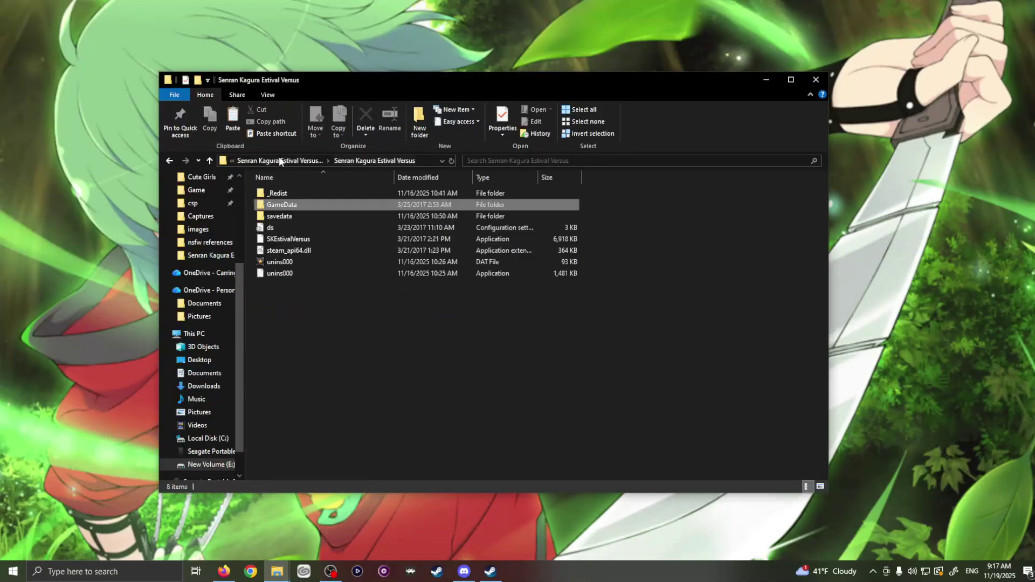
click(299, 332)
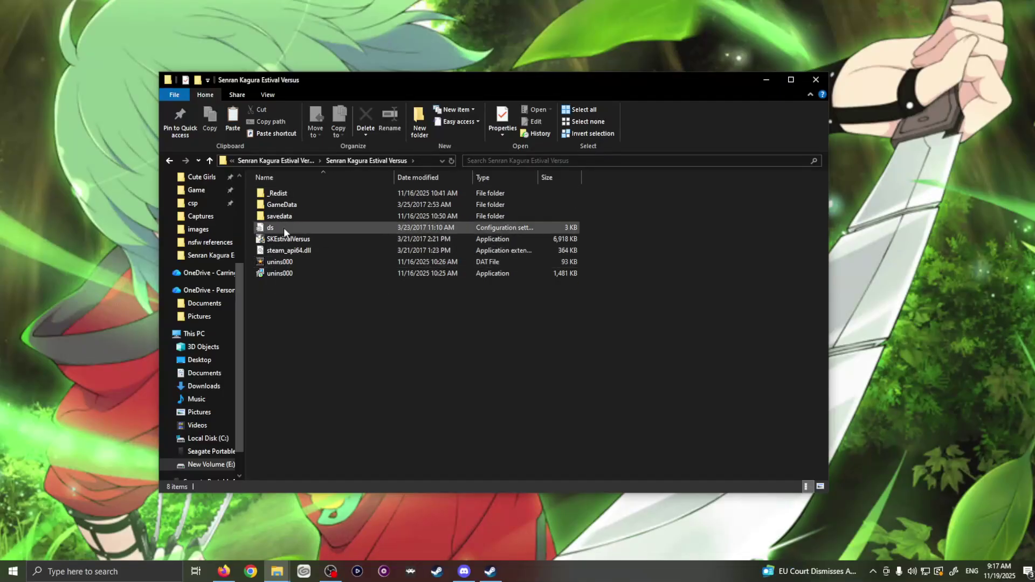
mouse_move(270, 222)
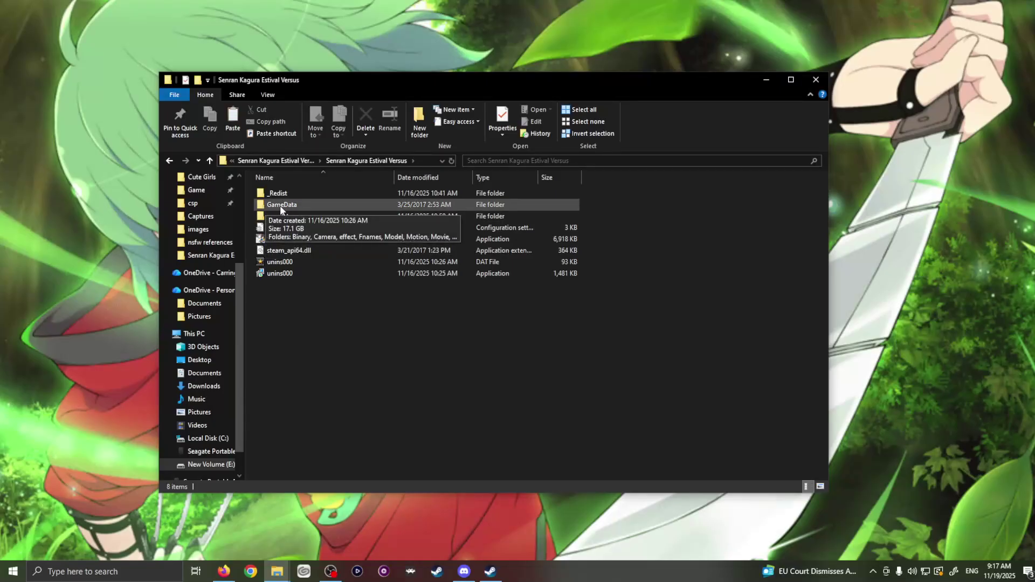
double_click(280, 205)
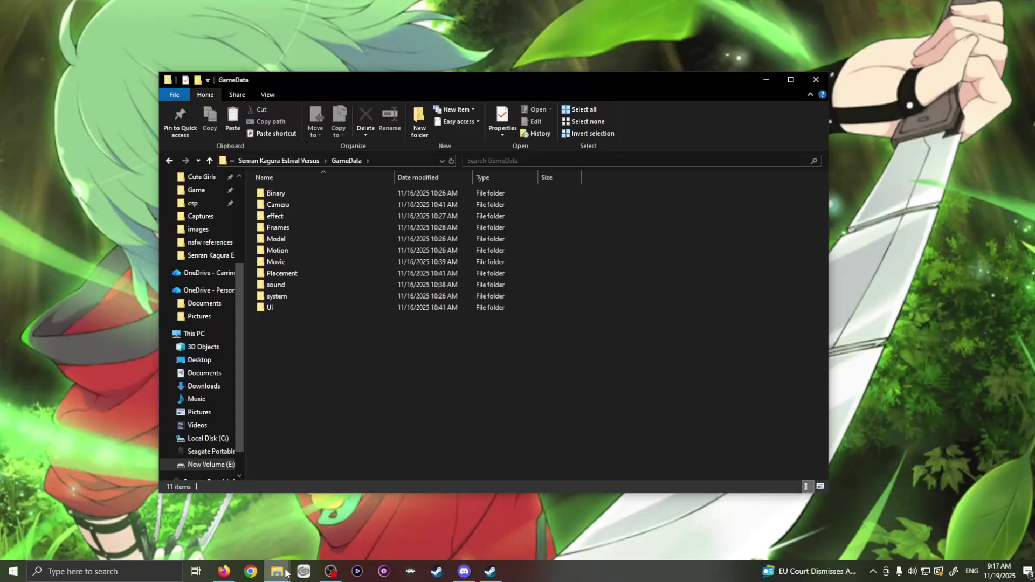
Inspect the GameData folder inside the steamapps installation of Senran Kagura Estival Versus, and return to the game's main folder.
mouse_move(277, 570)
click(307, 538)
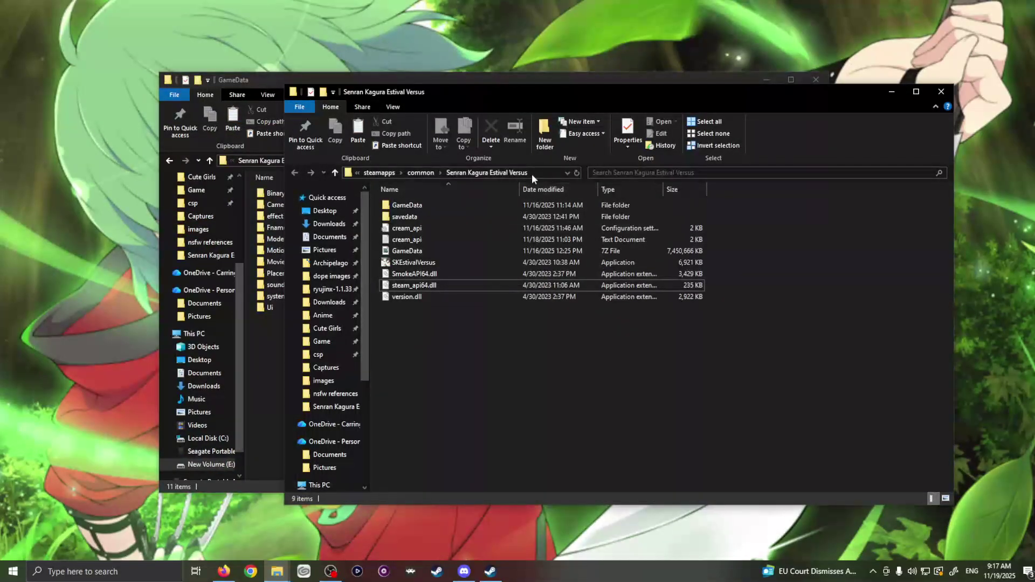
drag(539, 90, 568, 80)
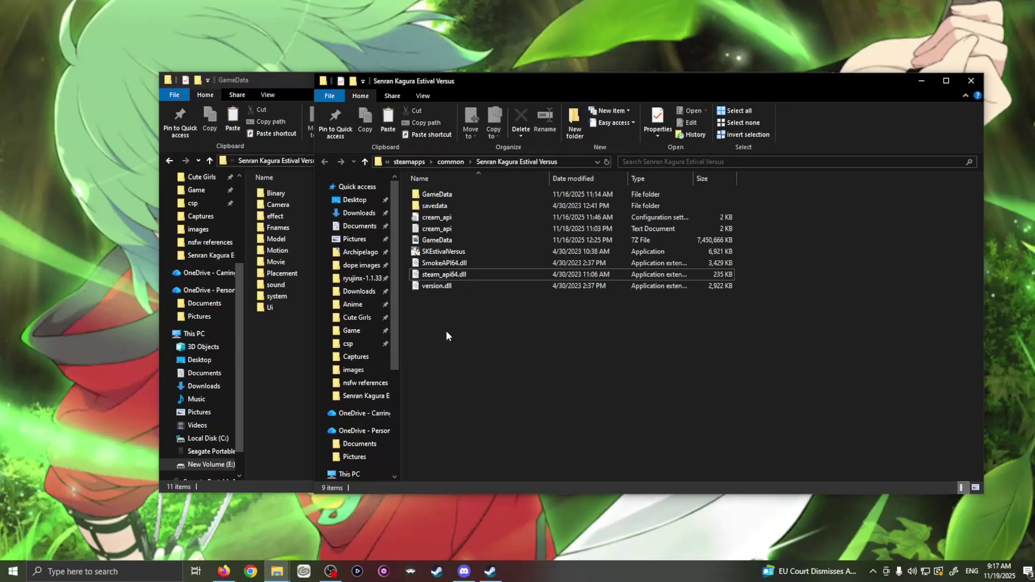
double_click(439, 193)
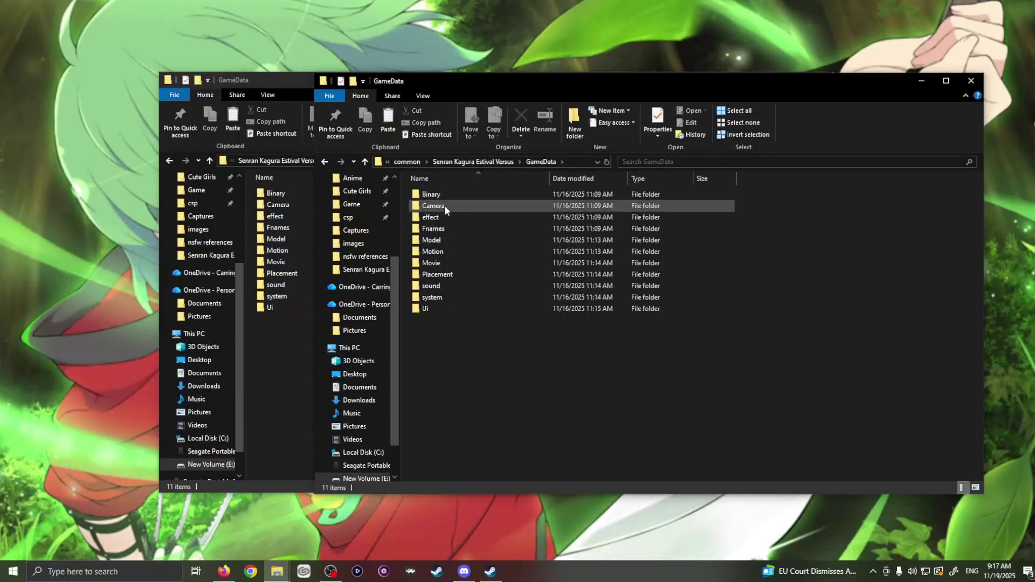
click(472, 162)
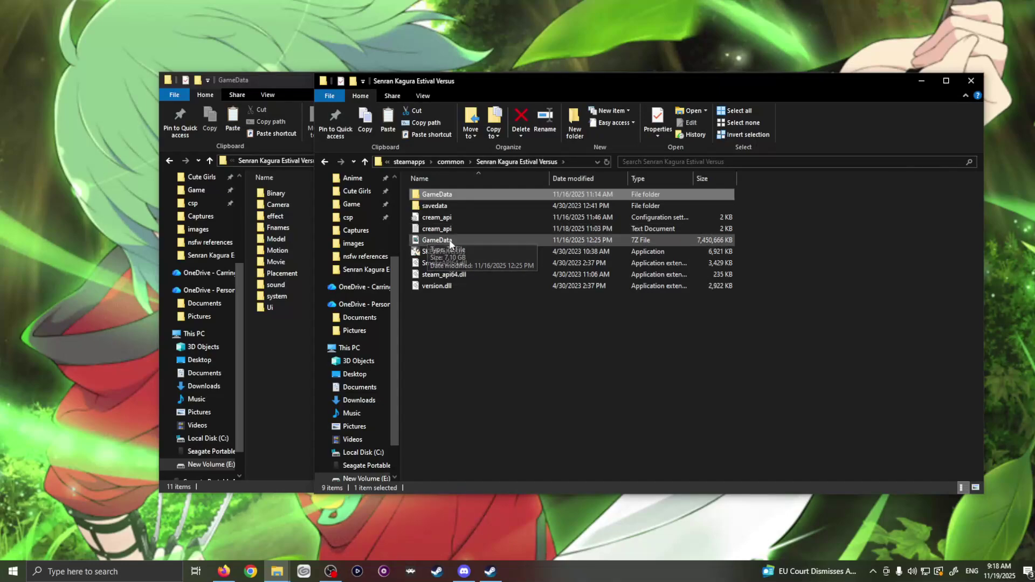
click(461, 327)
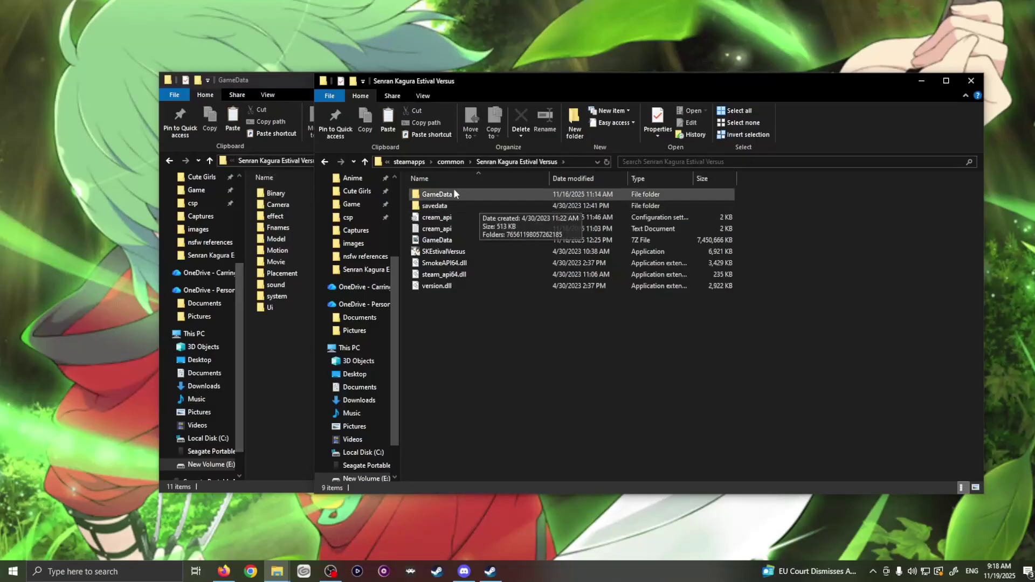
Rename steam_api64.dll in the Steam game folder to steam_api64_o.dll.
drag(610, 83, 454, 80)
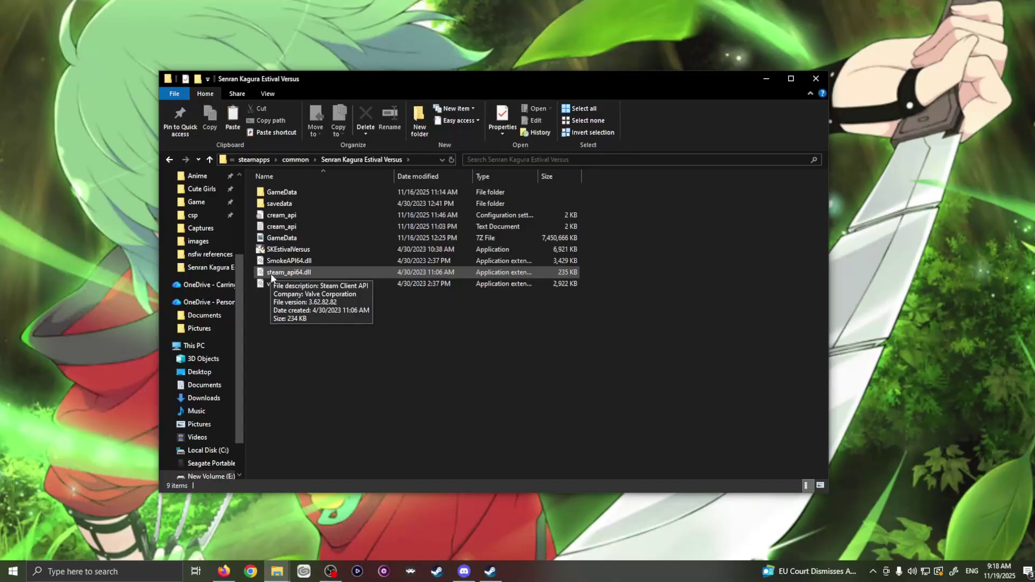
click(302, 277)
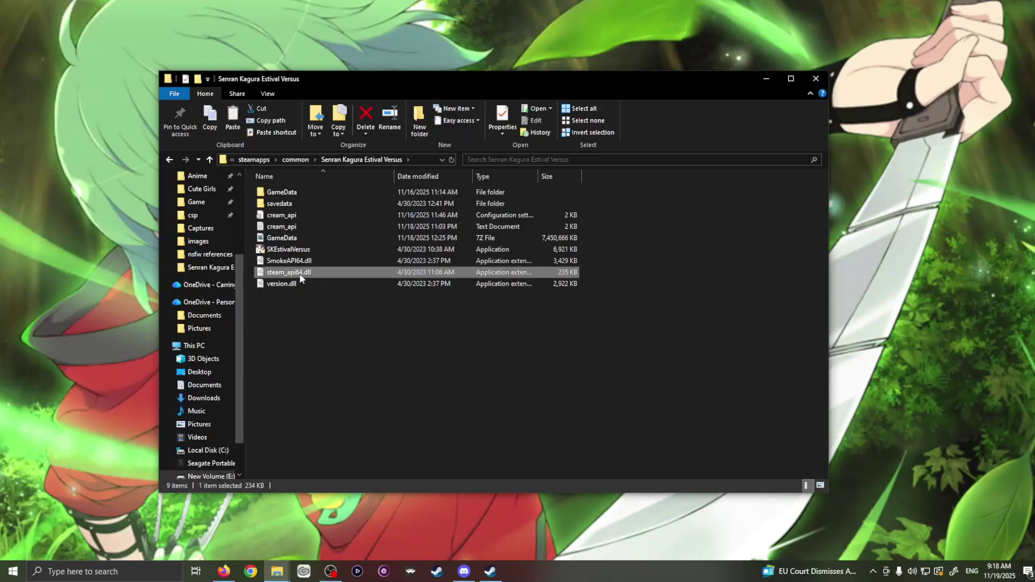
click(300, 273)
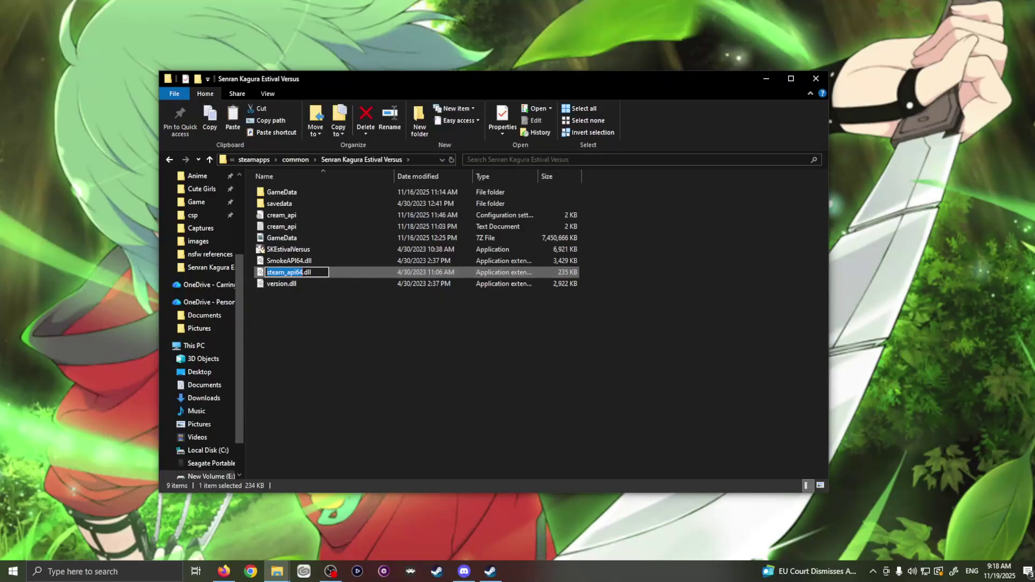
key(Right)
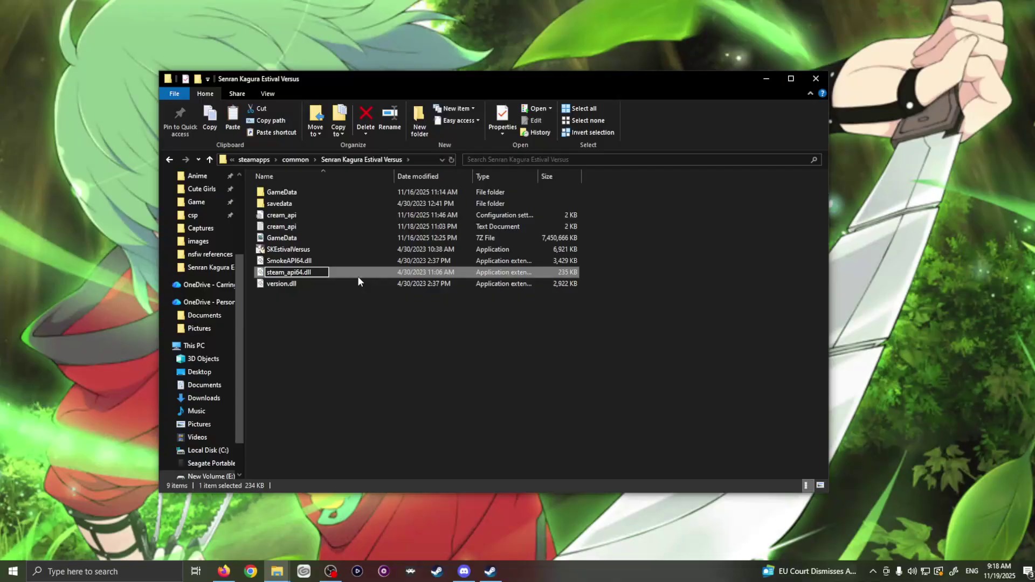
text(_o)
key(Return)
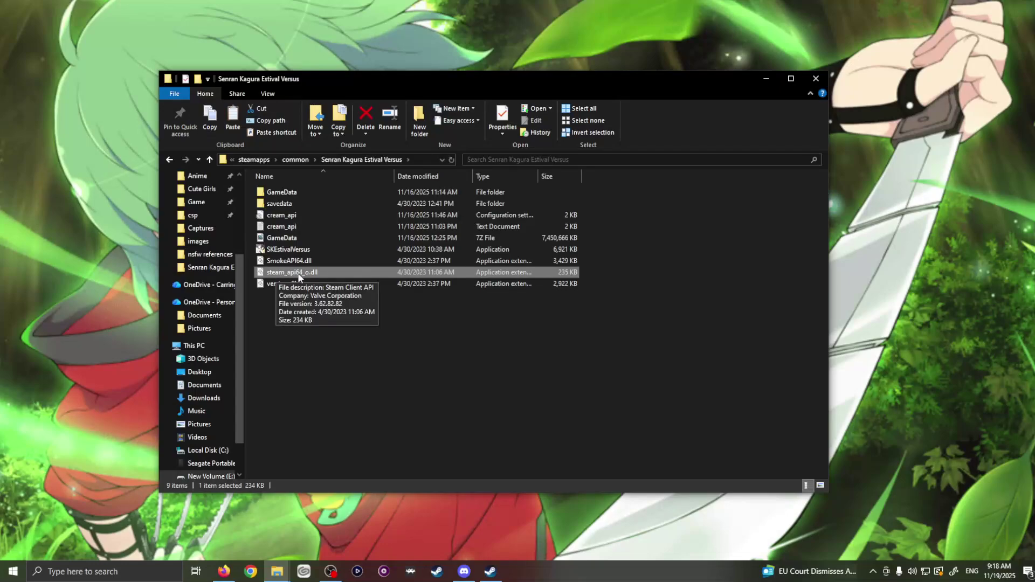
Minimize the game folder windows and open the log_build folder inside CreamAPI_Release_v4.5.0.0_Hotfix from the desktop.
click(277, 571)
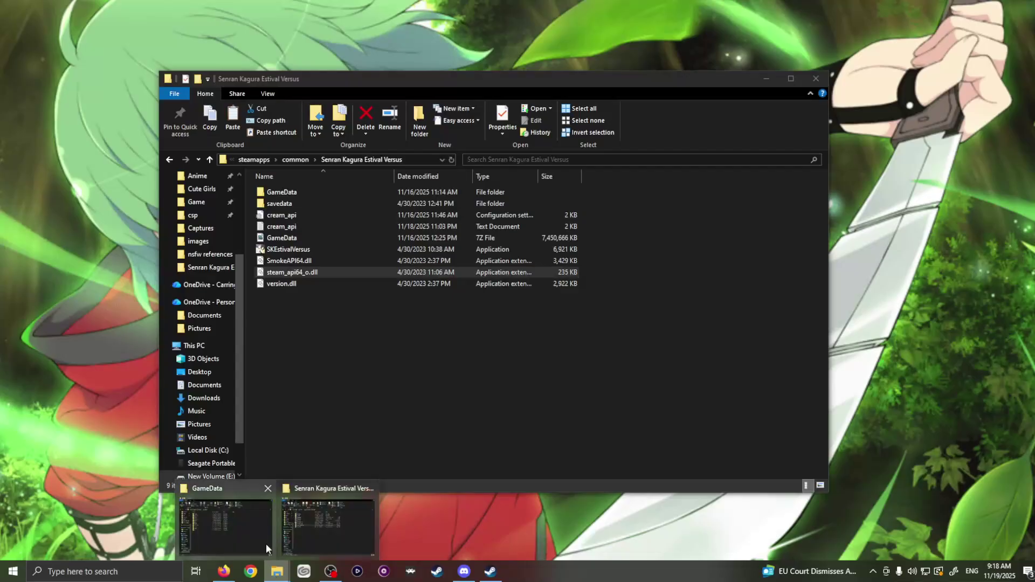
click(756, 82)
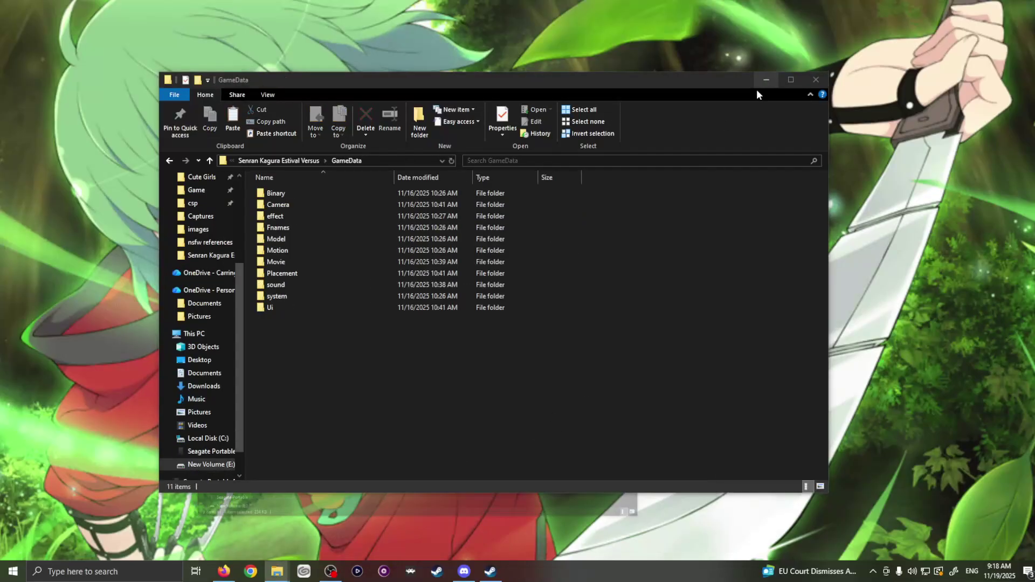
click(757, 82)
double_click(474, 125)
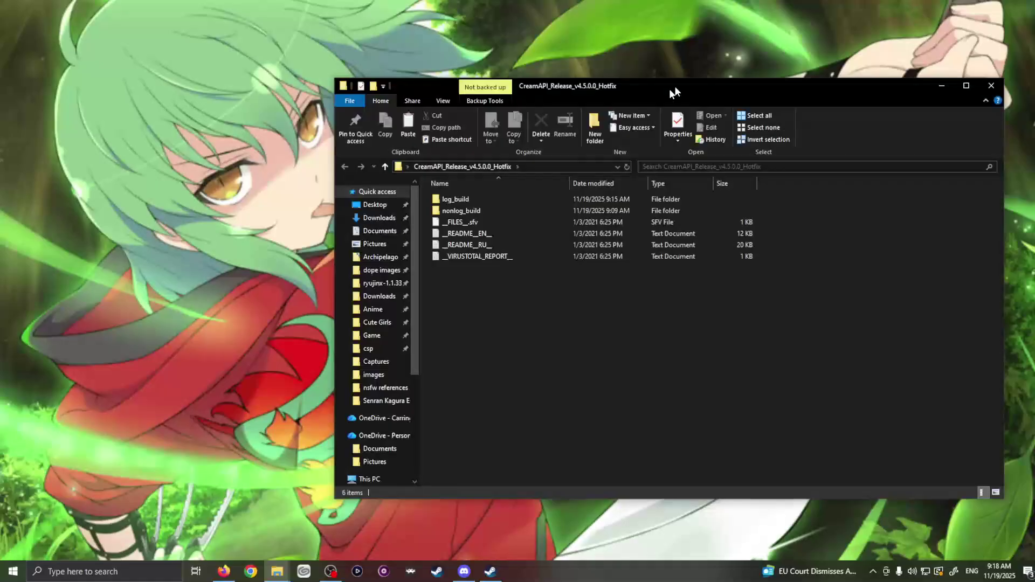
drag(674, 91, 698, 83)
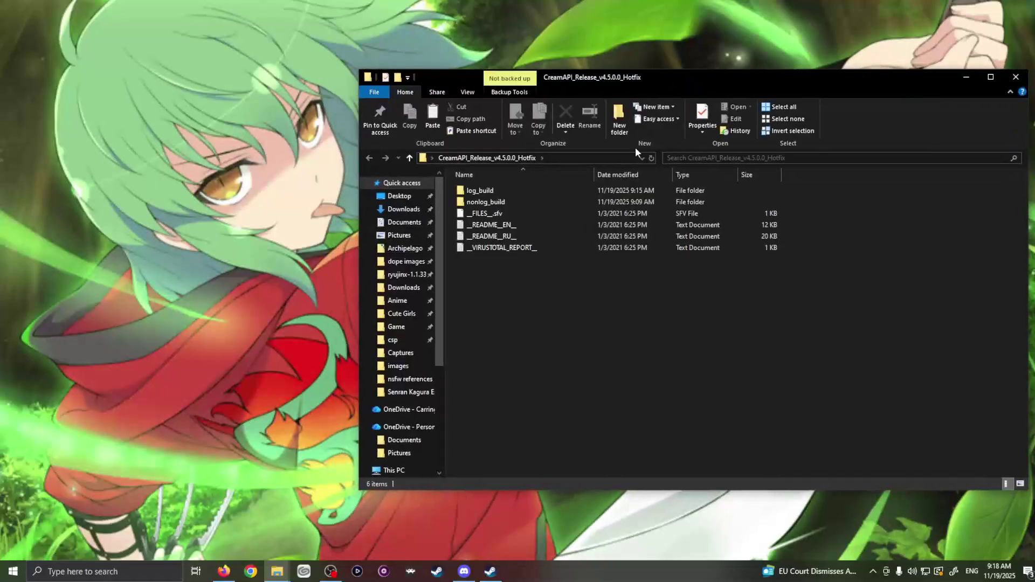
double_click(509, 190)
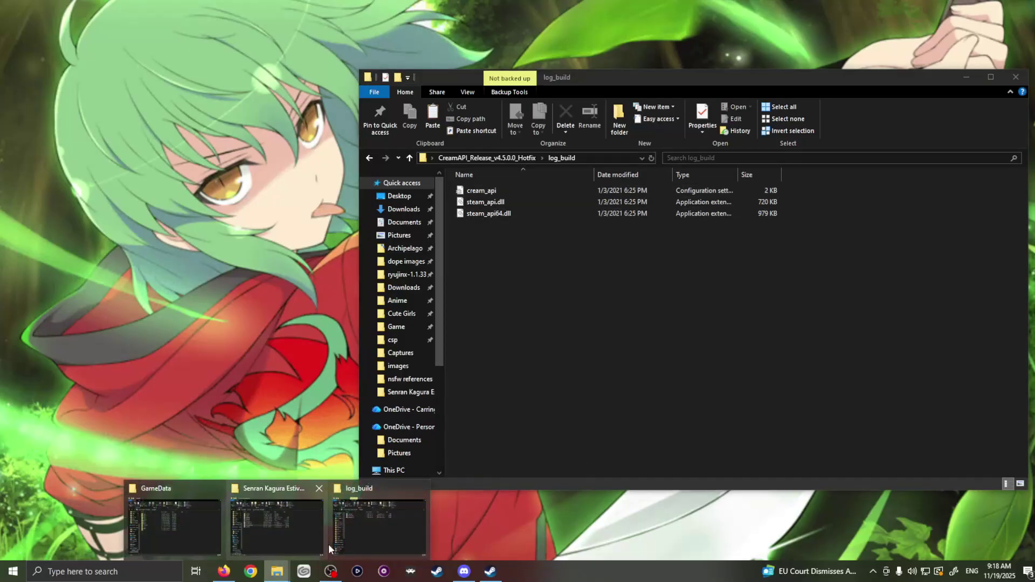
Place the Steam game folder and log_build windows side by side and copy steam_api64.dll from log_build into the game folder.
click(272, 538)
key(alt+Tab)
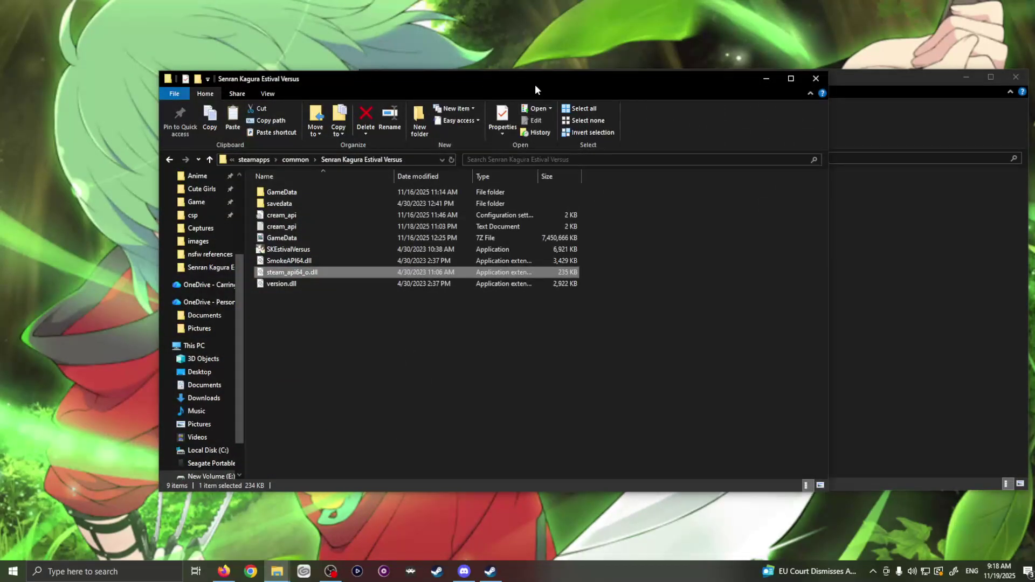
drag(535, 84, 424, 76)
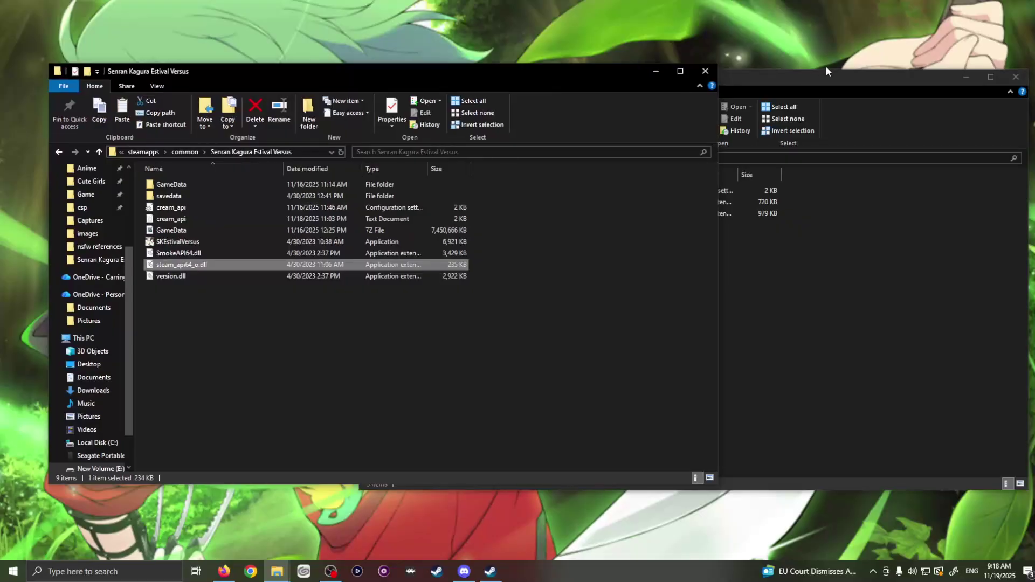
drag(823, 71, 895, 63)
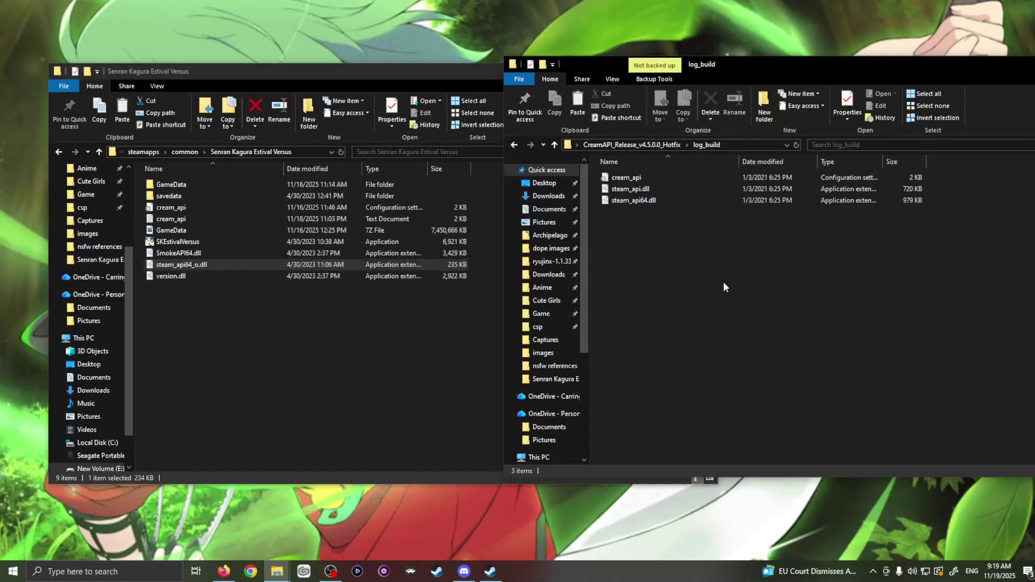
drag(635, 201, 262, 349)
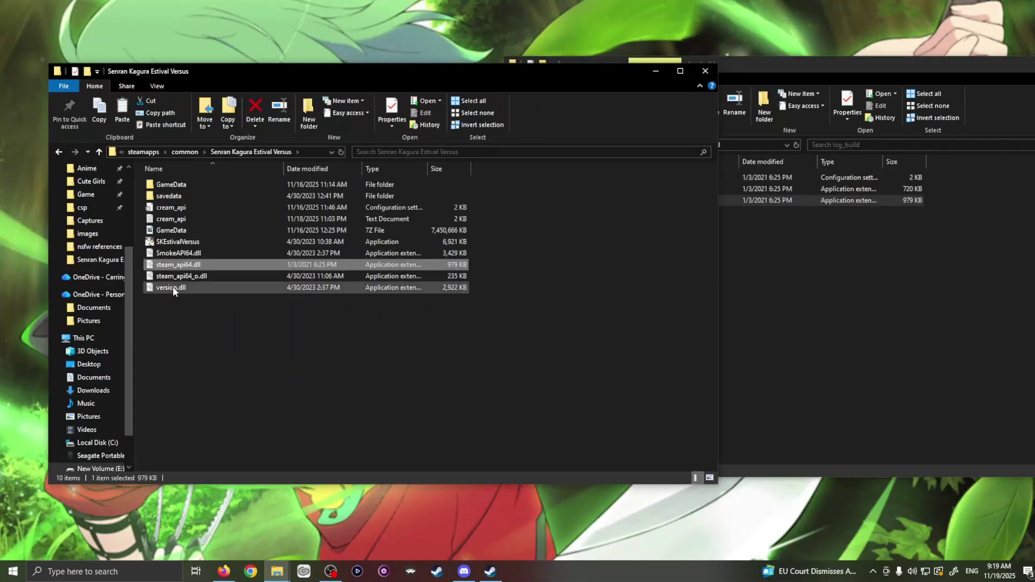
Open the cream_api configuration file in log_build and review its appid setting and the sections down to [dlc].
click(812, 251)
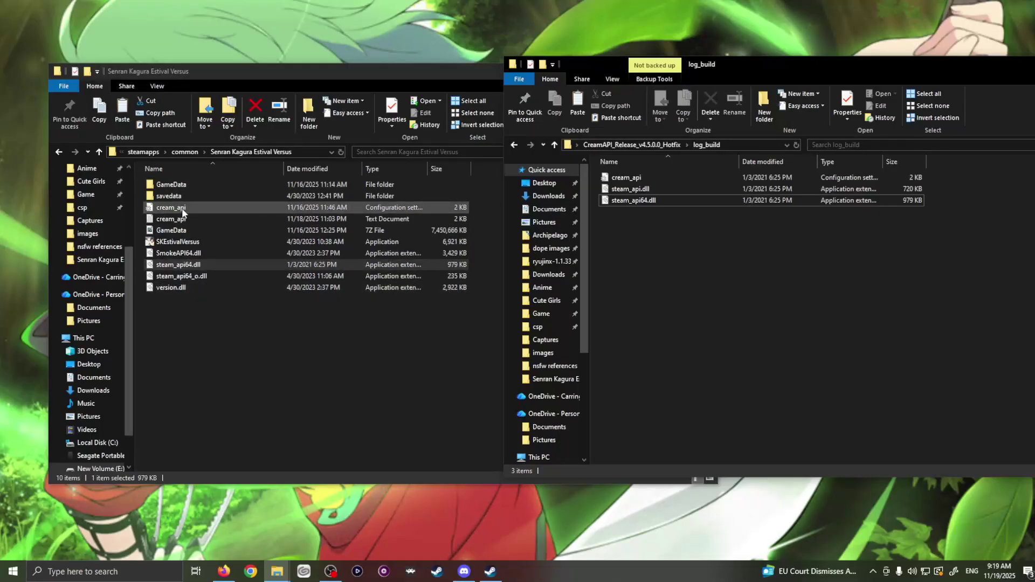
double_click(639, 177)
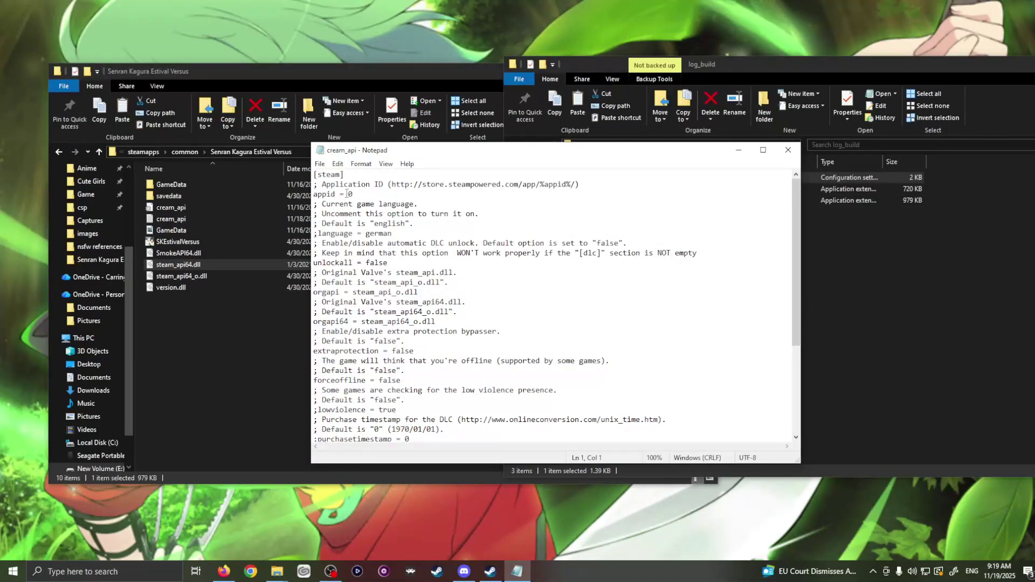
drag(346, 194, 356, 194)
scroll(381, 247, down, 1)
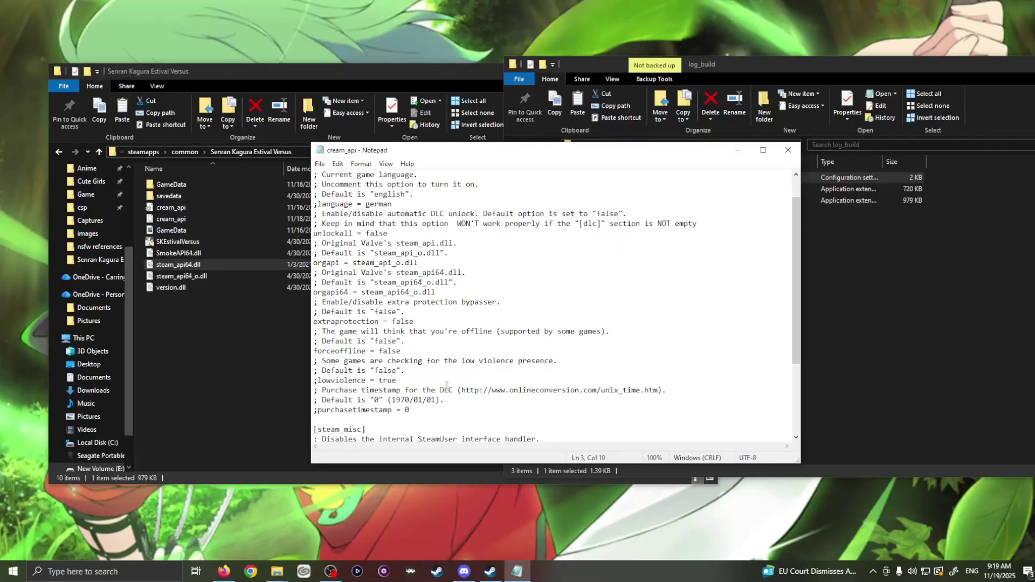
scroll(447, 386, down, 3)
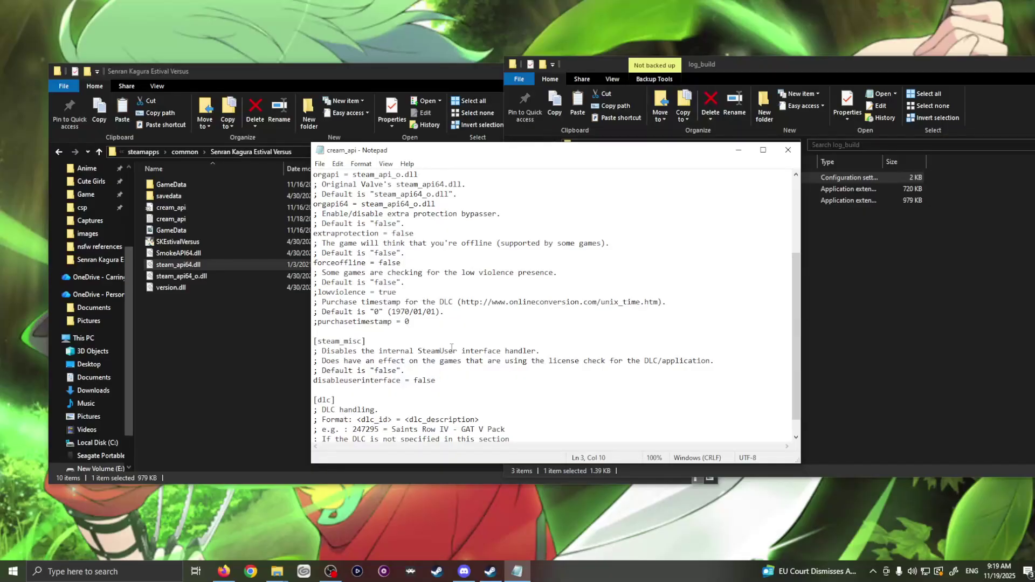
scroll(452, 349, down, 1)
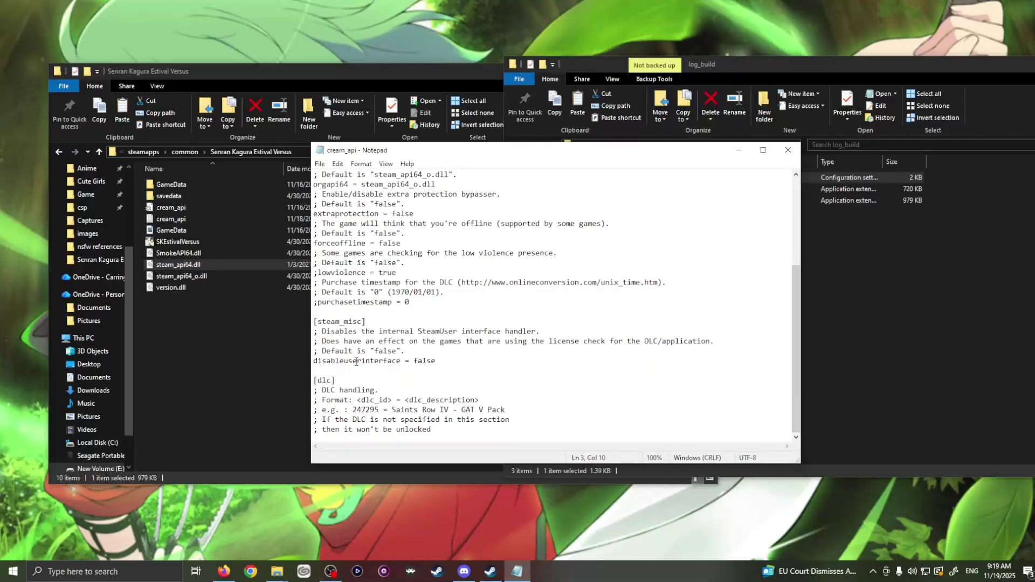
Close the log_build cream_api file without changes and arrange the folder windows with the Senran Kagura Estival Versus folder in front.
scroll(407, 377, up, 5)
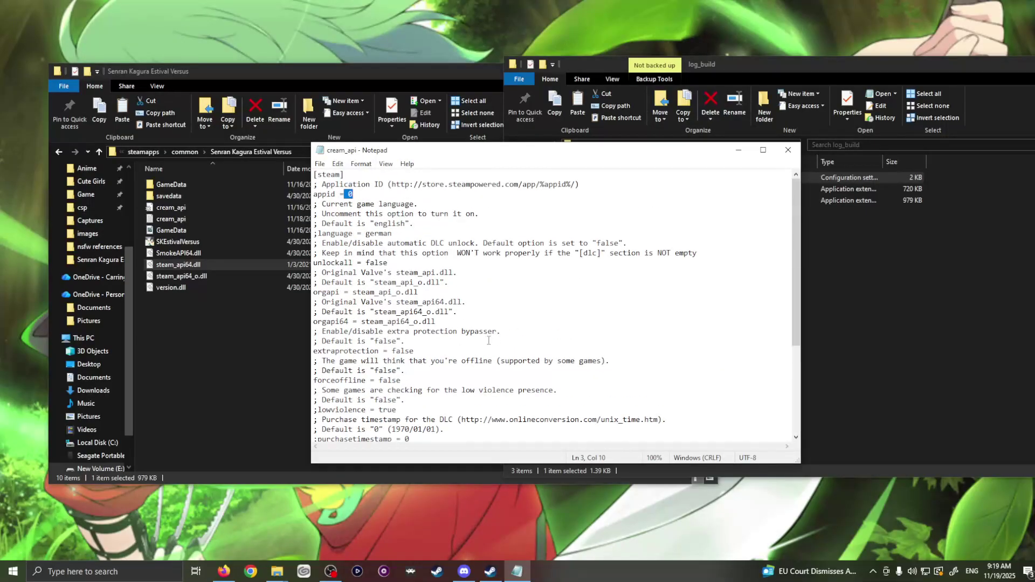
click(488, 340)
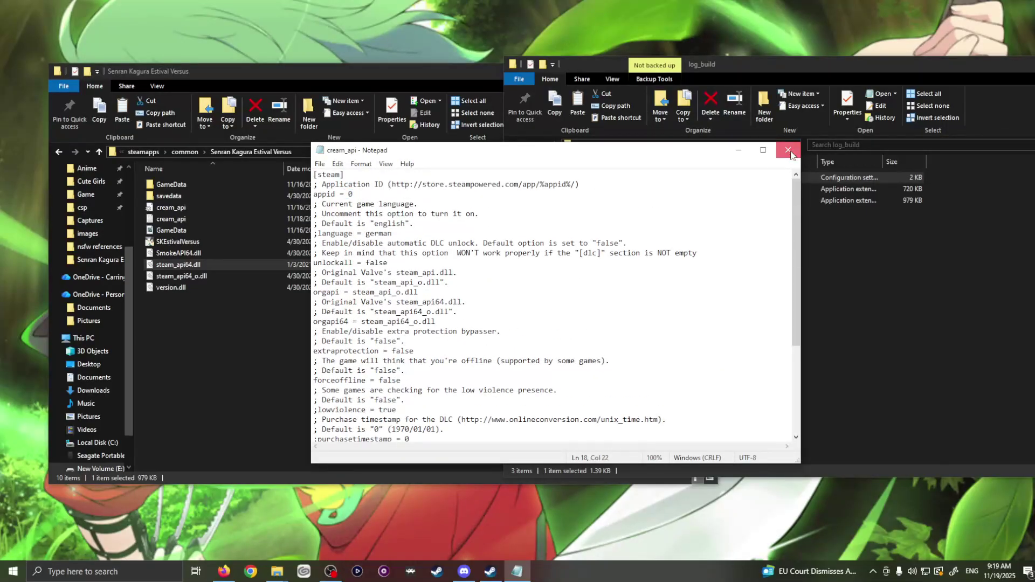
click(788, 151)
drag(758, 67, 367, 86)
drag(258, 70, 385, 95)
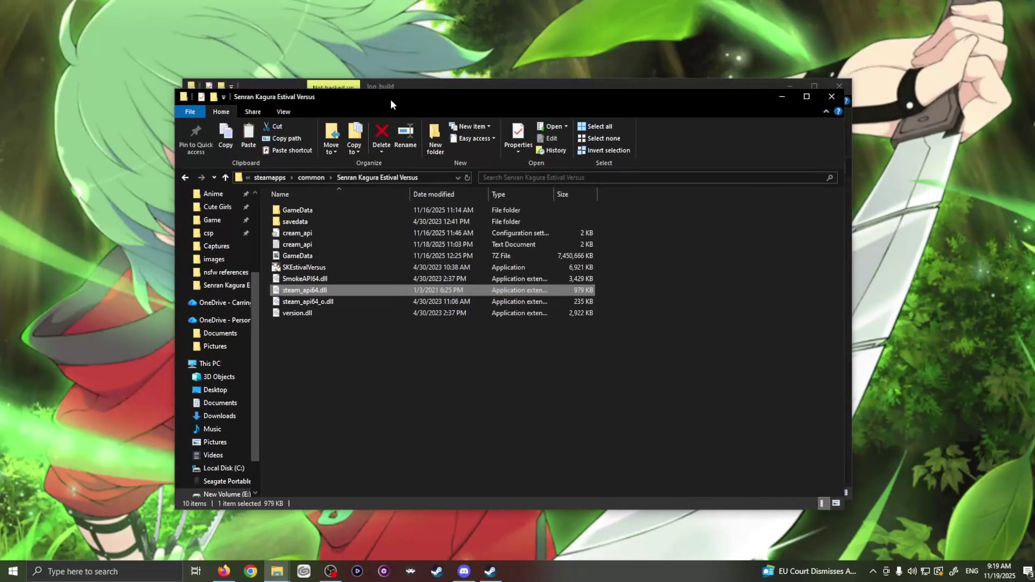
Open the cream_api configuration file in the Senran Kagura Estival Versus folder and check its appid value.
double_click(319, 234)
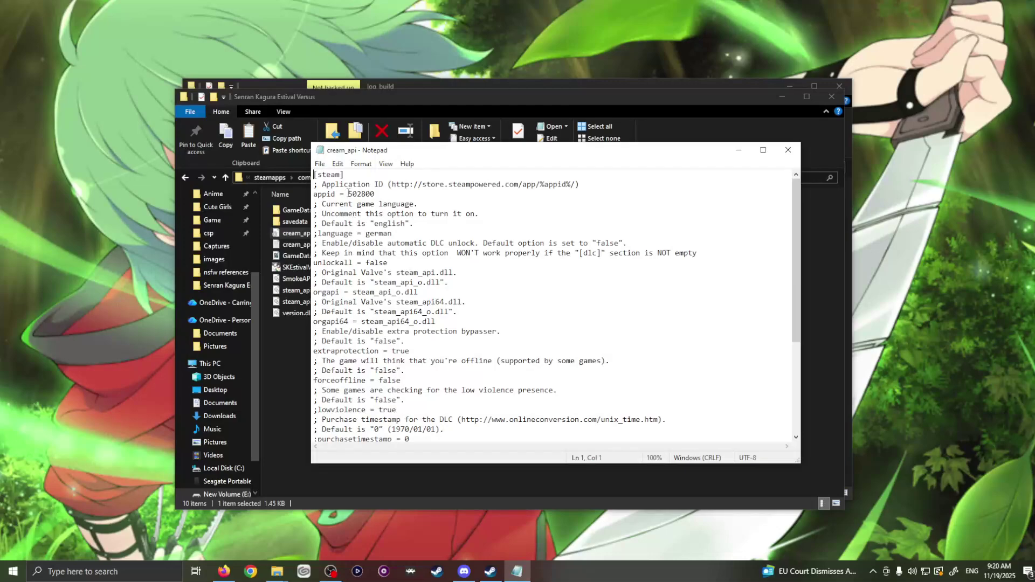
drag(349, 194, 371, 195)
click(381, 195)
Examine the DLC ID and description of the Dead or Alive Pack entry in the [dlc] section.
scroll(475, 255, down, 5)
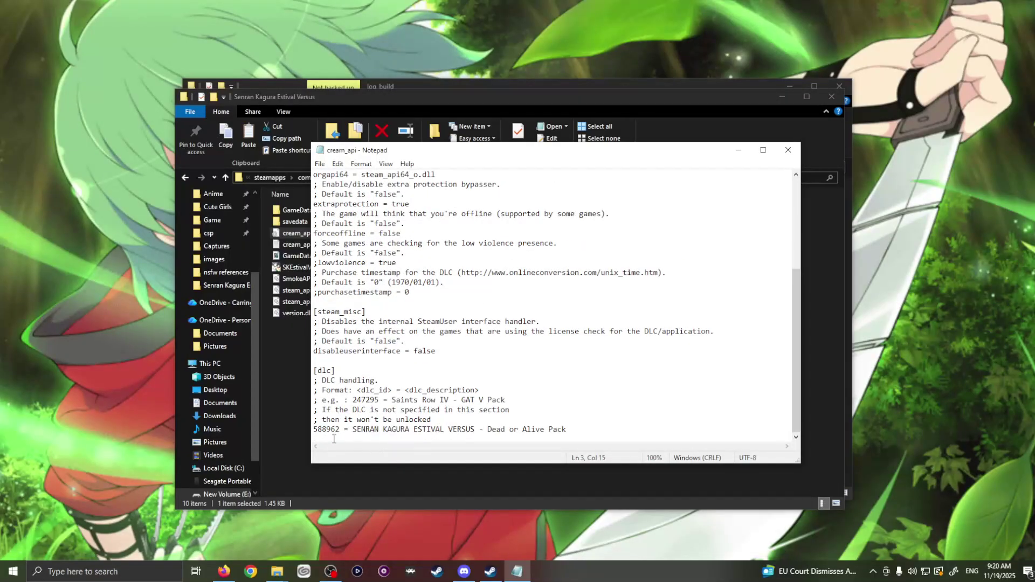
drag(313, 429, 340, 433)
click(340, 431)
drag(313, 430, 354, 434)
drag(353, 433, 574, 430)
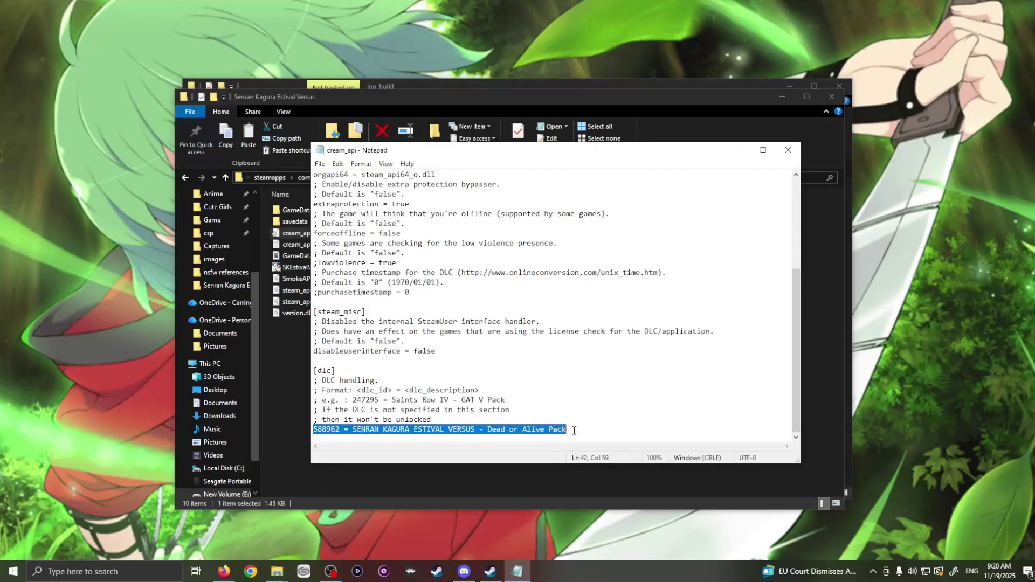
click(565, 400)
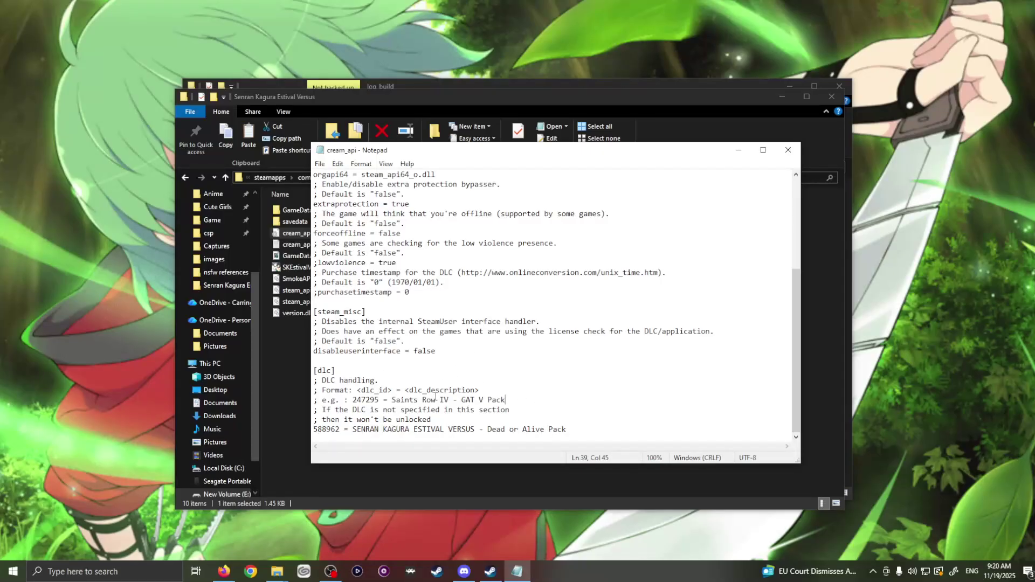
Recheck the appid value at the start of the game's cream_api file and close the file.
scroll(435, 397, up, 5)
drag(348, 194, 375, 194)
click(789, 149)
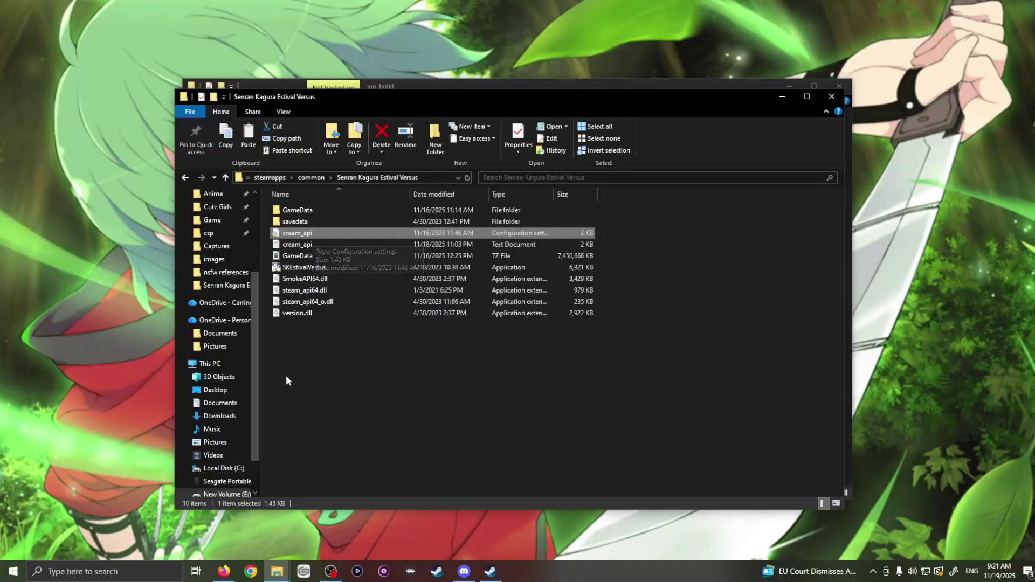
Switch to Steam and launch SENRAN KAGURA ESTIVAL VERSUS from its library page.
click(326, 385)
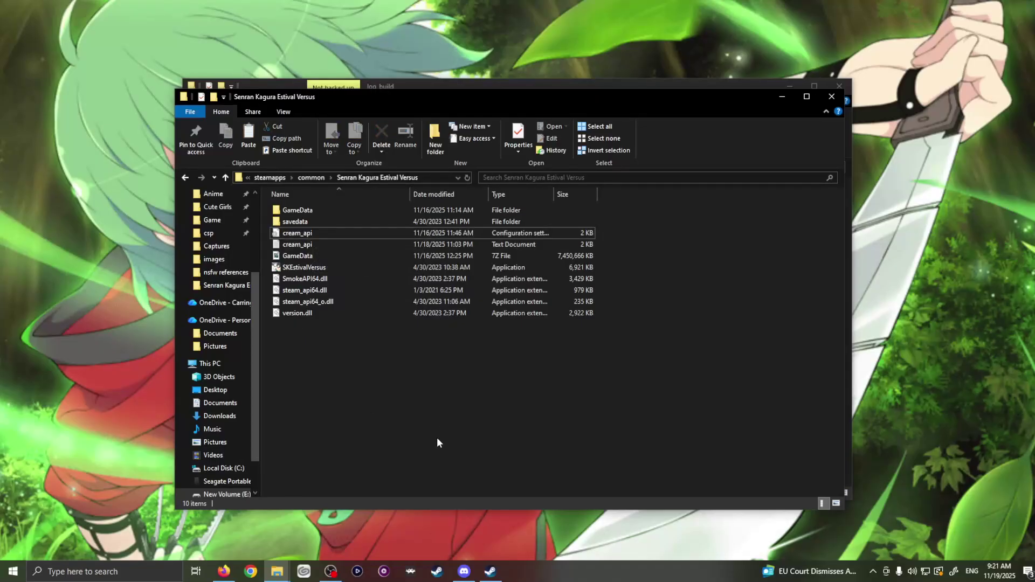
click(490, 571)
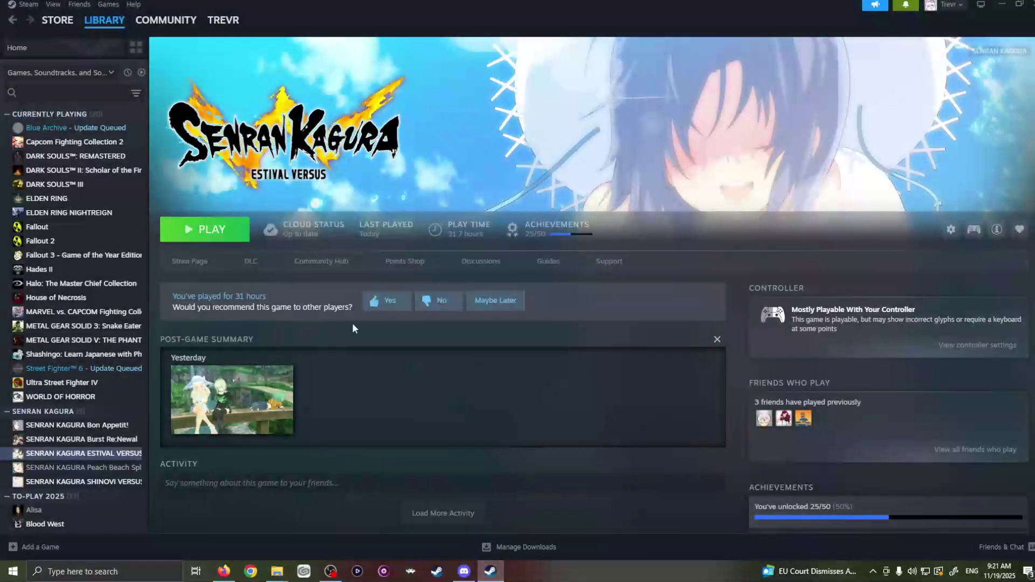
click(221, 241)
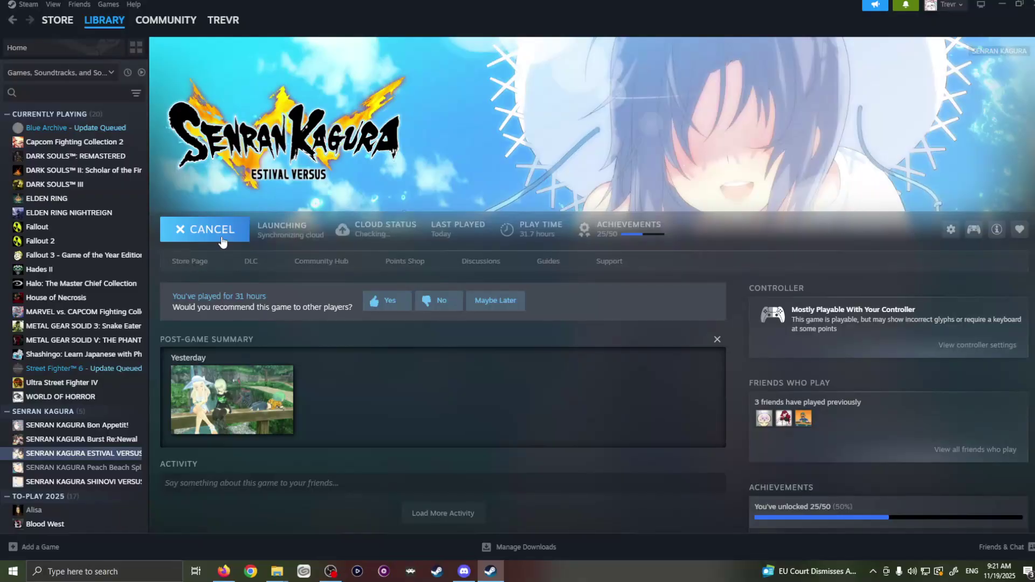